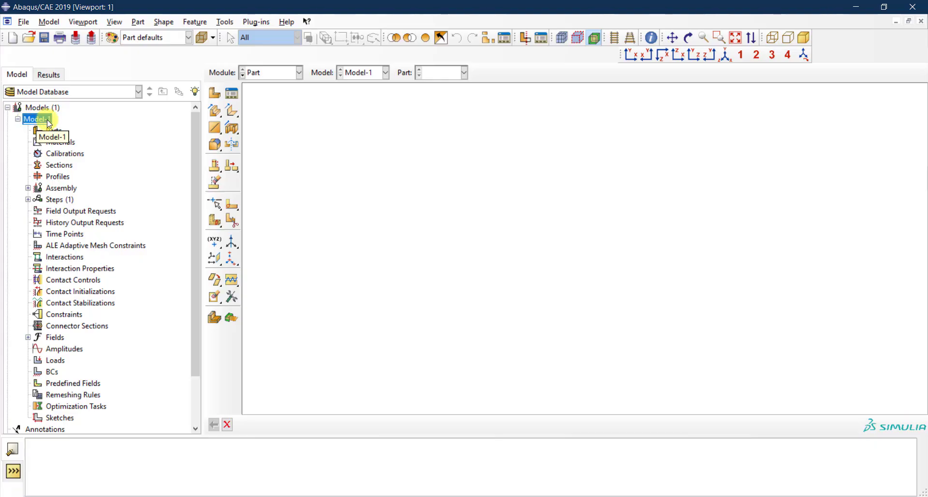
# Examine Model-1 in the model tree, including the contents of its Assembly and Steps containers
pyautogui.rightClick(49, 122)
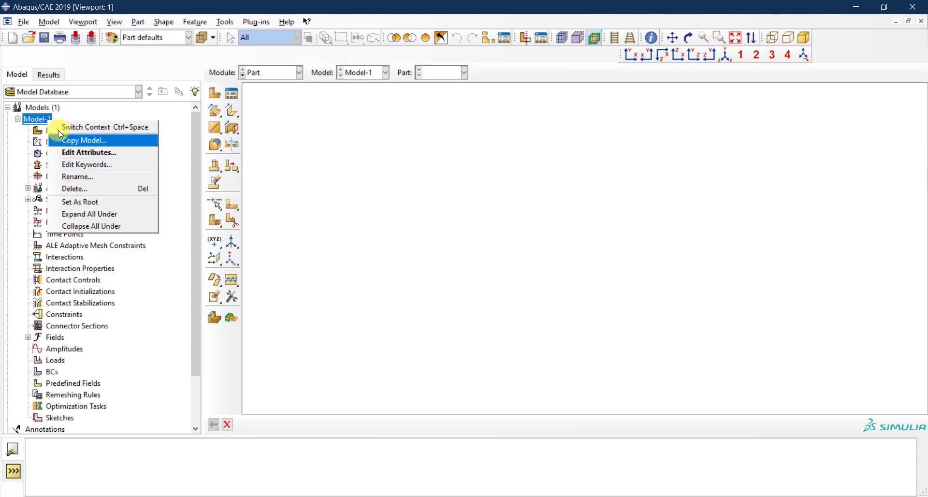
pyautogui.click(72, 115)
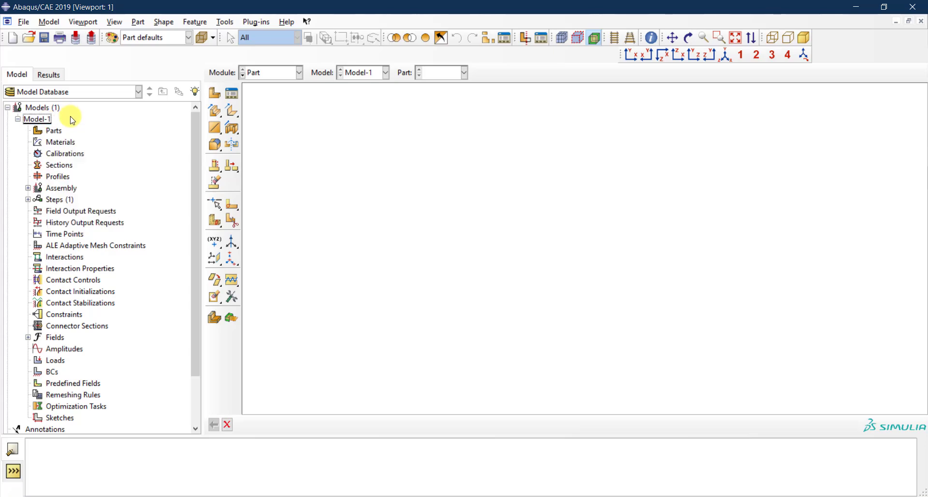
pyautogui.click(17, 119)
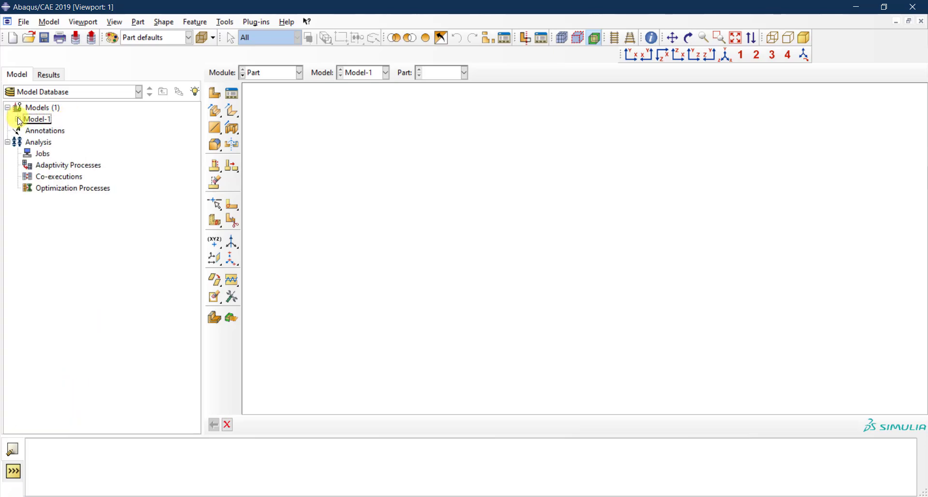
pyautogui.click(18, 119)
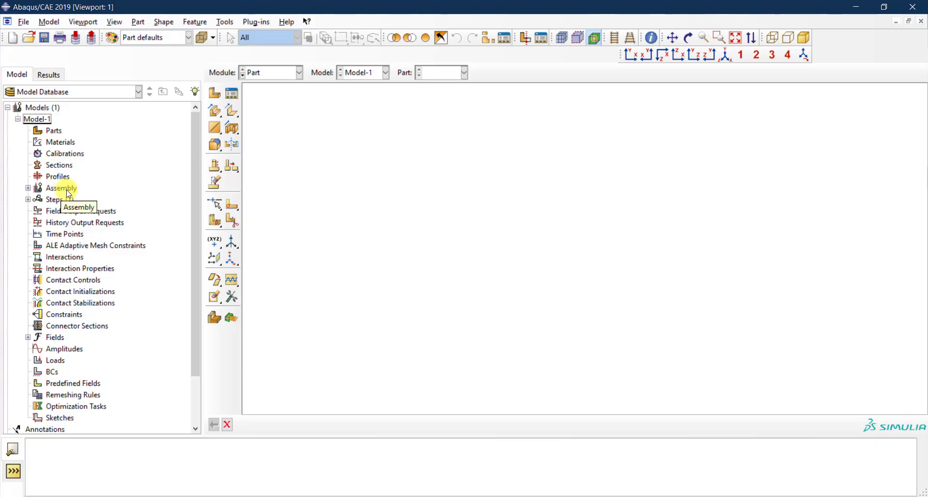
pyautogui.click(28, 188)
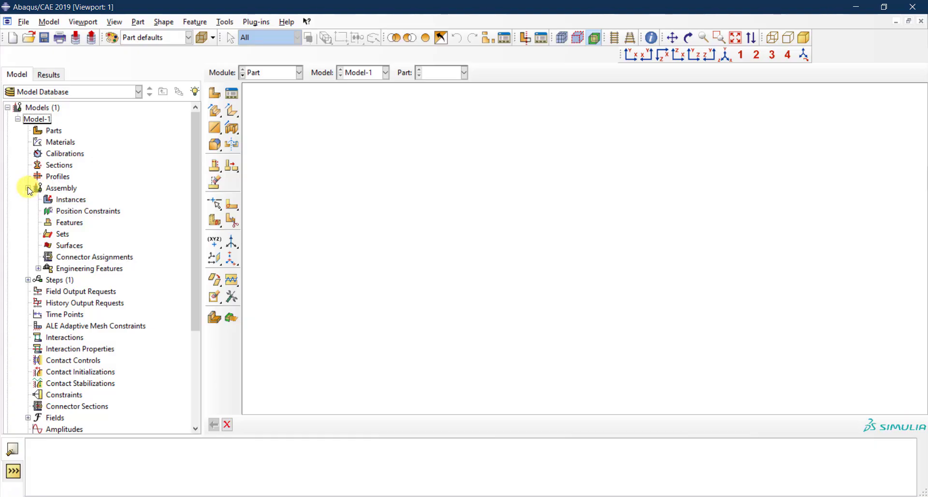
pyautogui.click(28, 188)
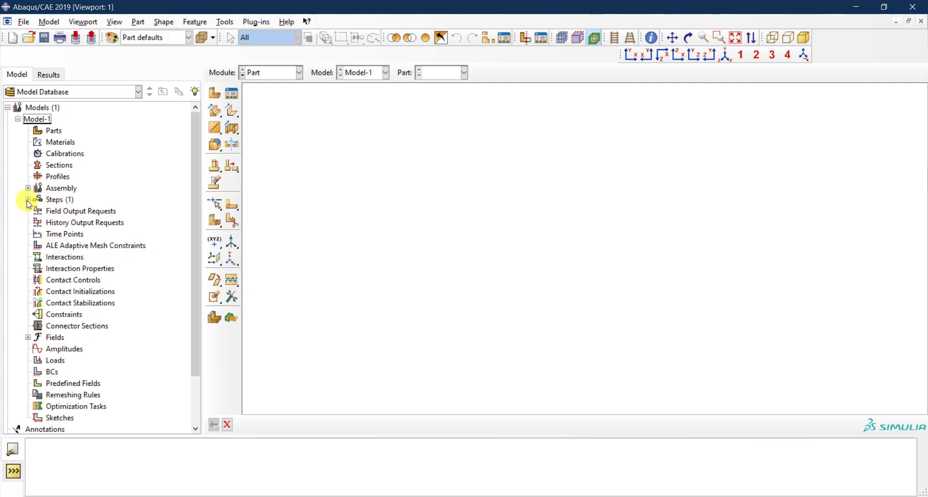
pyautogui.click(28, 200)
pyautogui.moveTo(61, 216)
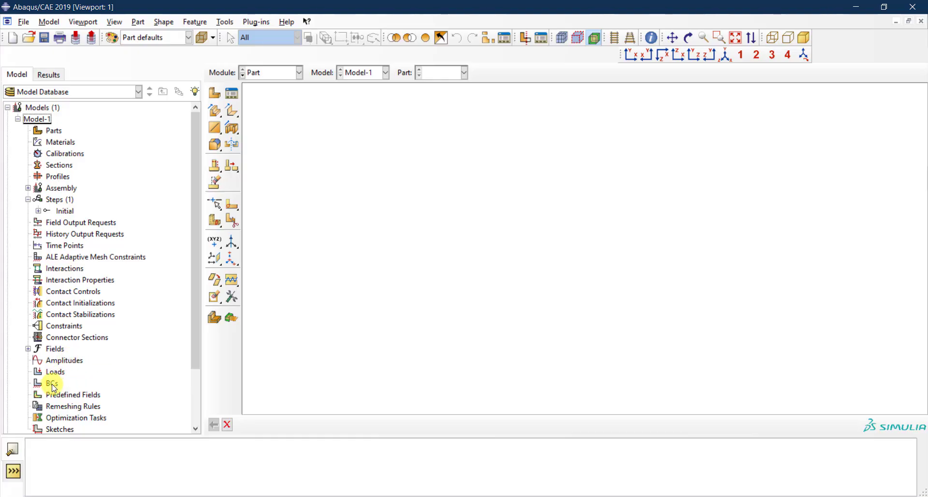
pyautogui.scroll(-1, 67, 357)
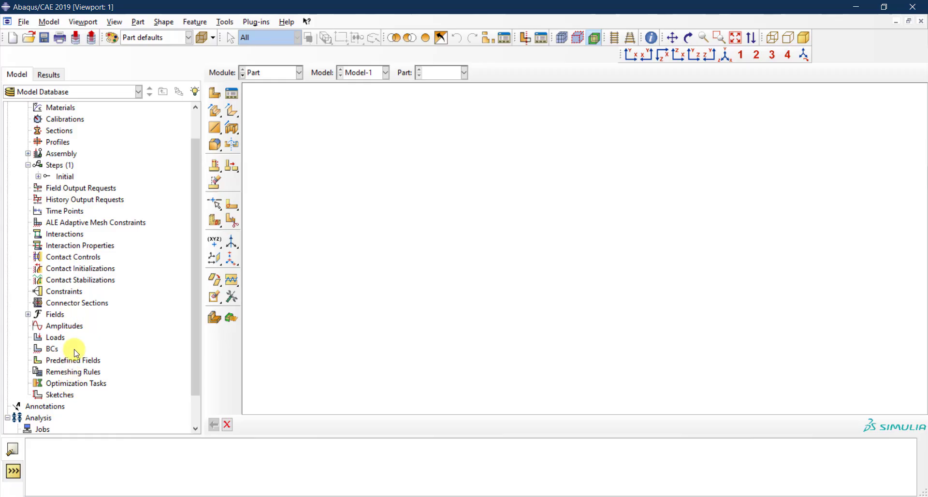
pyautogui.scroll(1, 72, 356)
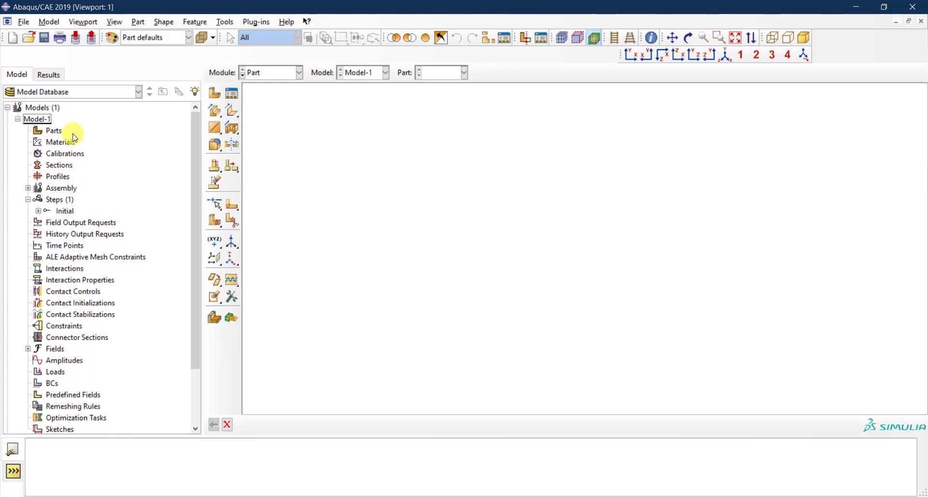
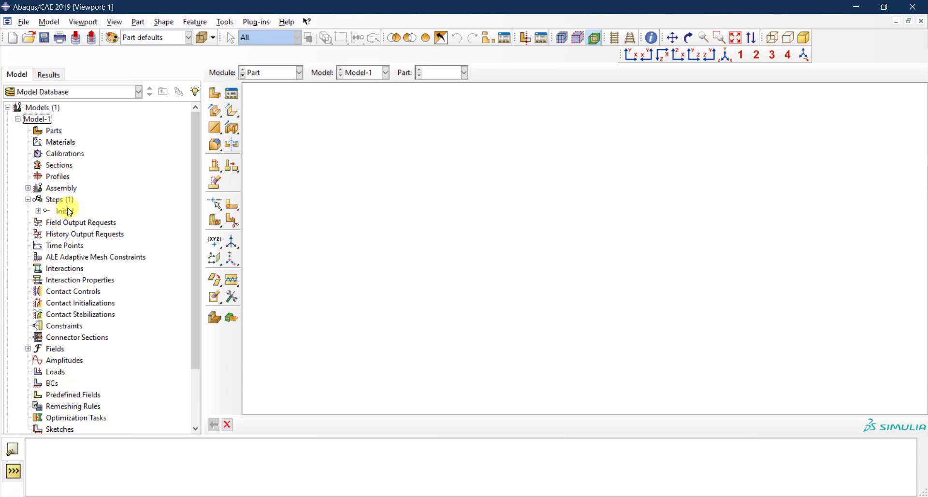
pyautogui.click(28, 200)
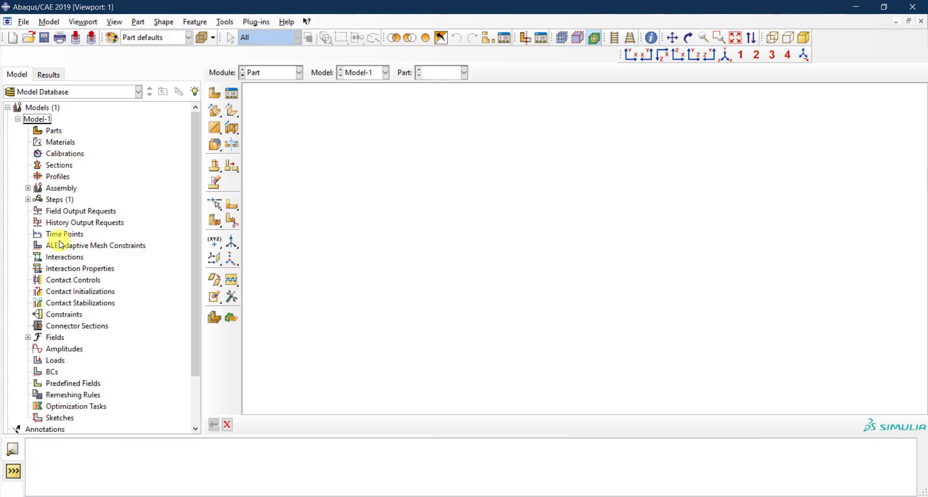
# Look through the remaining Model-1 containers and the Annotations and Analysis items in the model tree
pyautogui.scroll(-2, 60, 294)
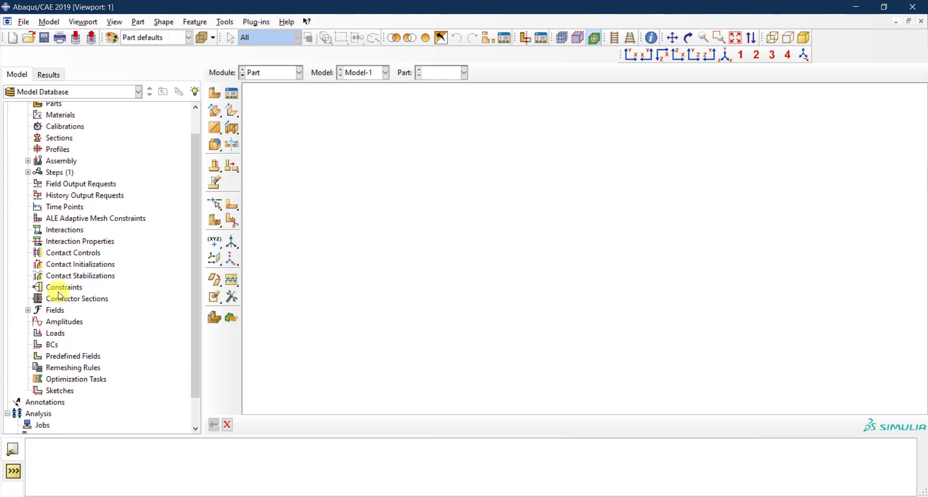
pyautogui.scroll(2, 61, 305)
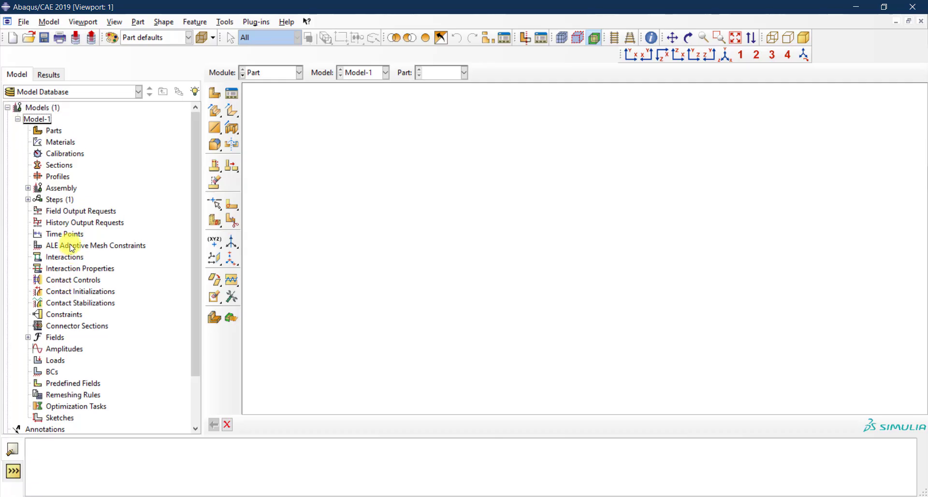
pyautogui.scroll(-2, 72, 248)
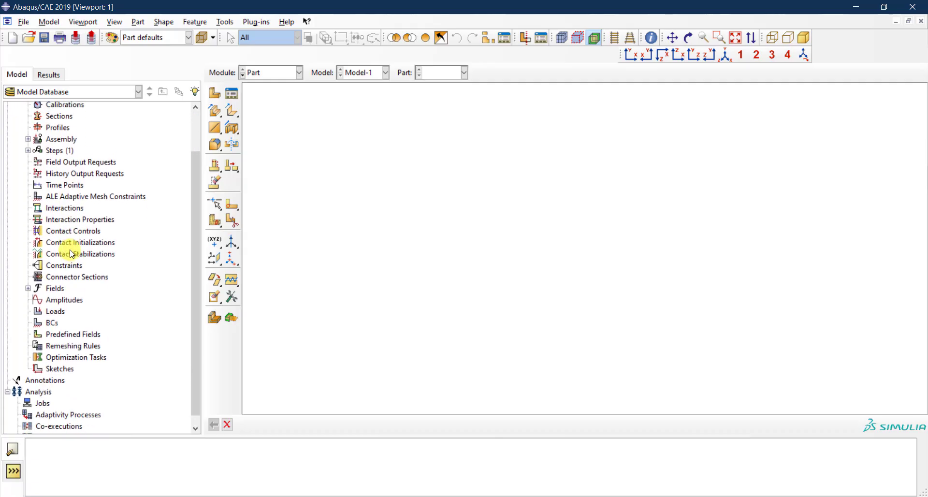
pyautogui.scroll(2, 71, 249)
pyautogui.scroll(1, 67, 241)
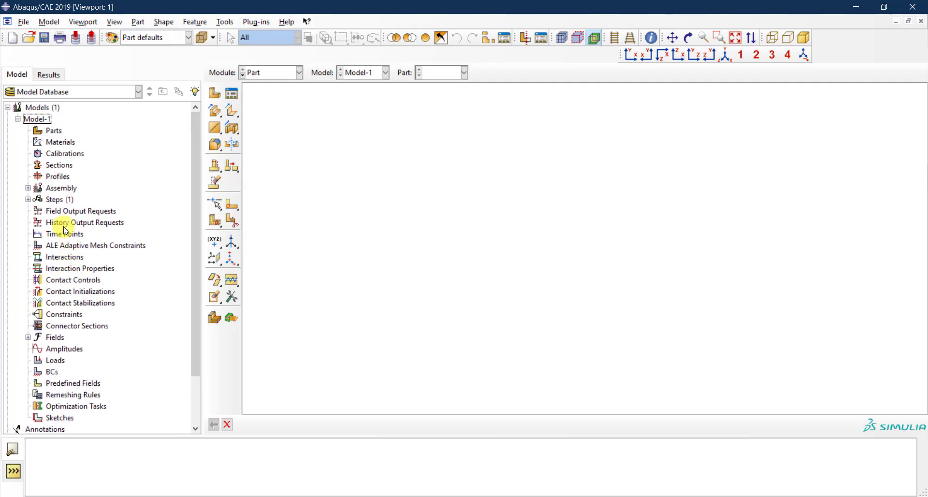
pyautogui.click(18, 119)
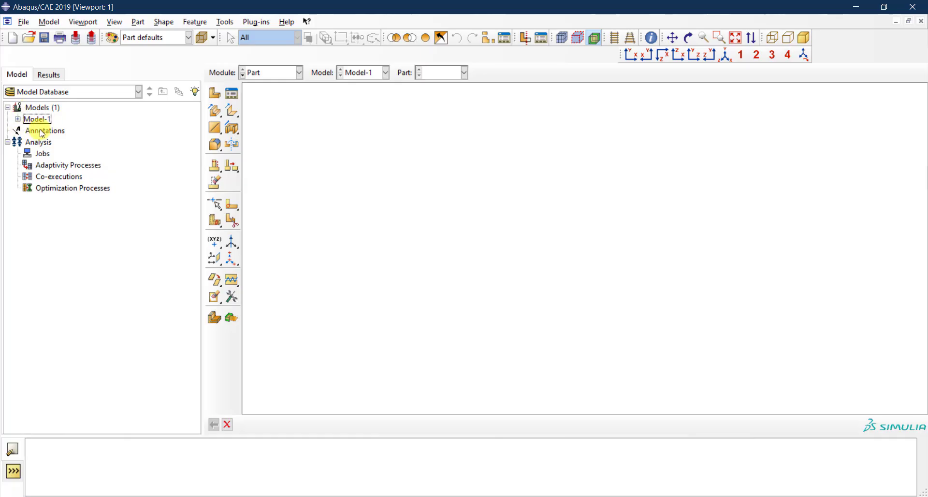
pyautogui.click(18, 119)
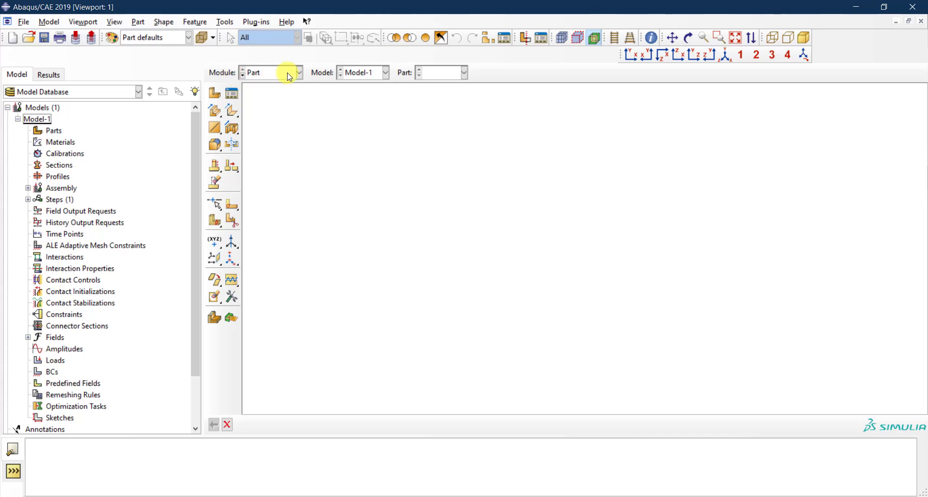
# Review the list of available modules, the part list, and the View and Viewport commands
pyautogui.click(300, 73)
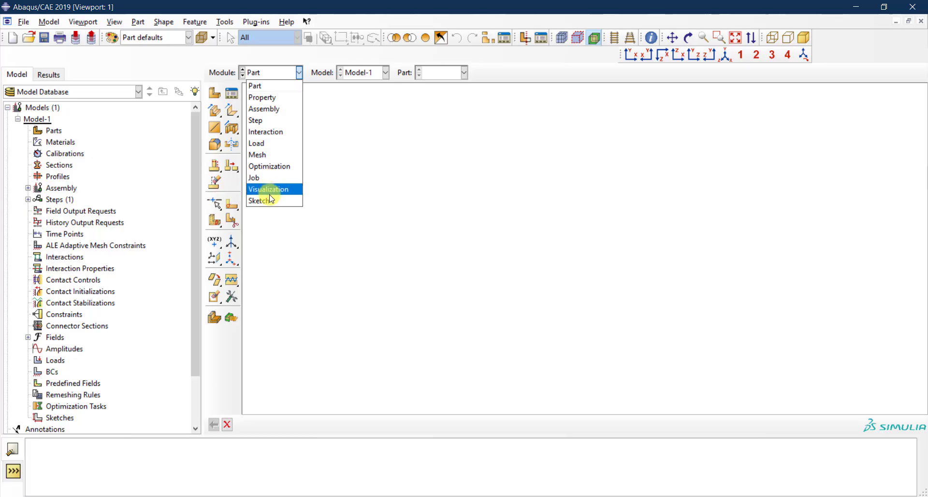
pyautogui.click(277, 73)
pyautogui.click(449, 74)
pyautogui.click(450, 76)
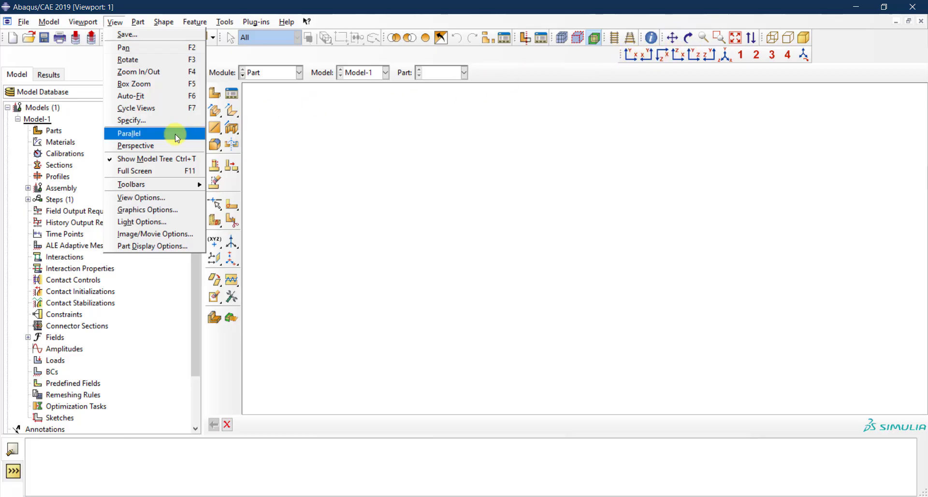
pyautogui.moveTo(167, 185)
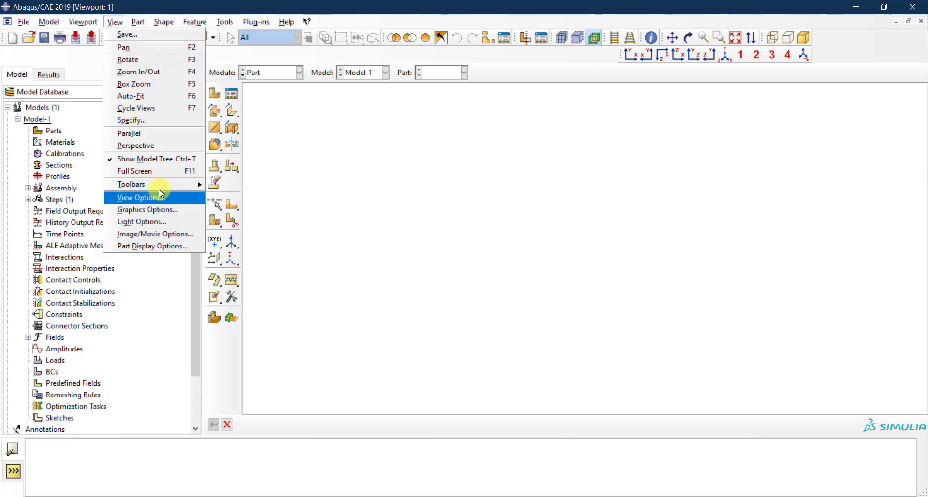
pyautogui.click(115, 22)
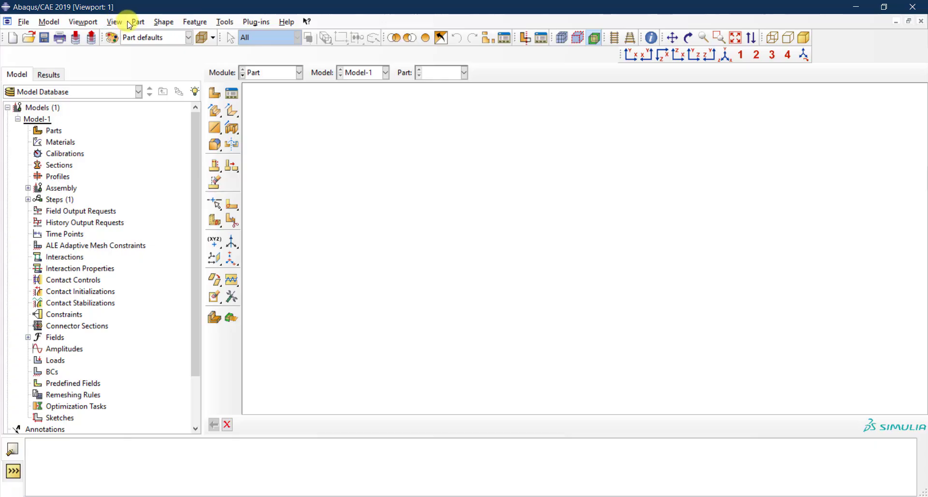
pyautogui.click(87, 23)
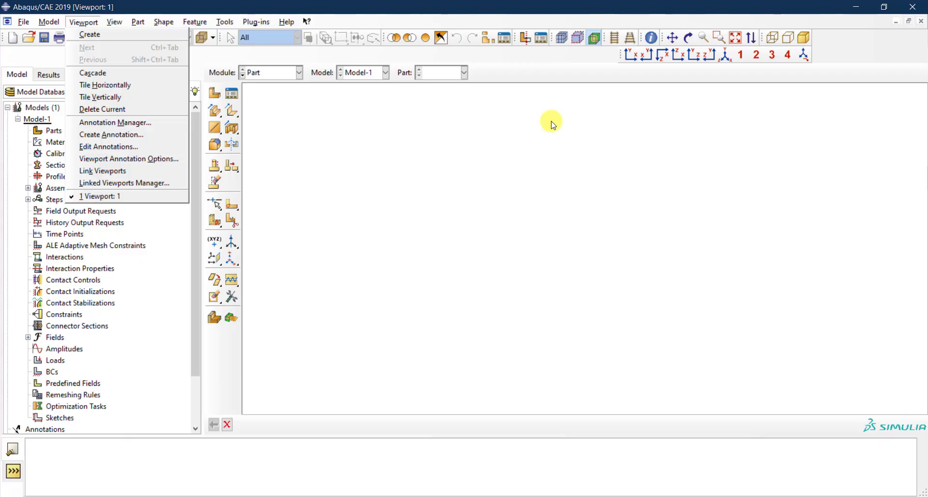
pyautogui.click(88, 21)
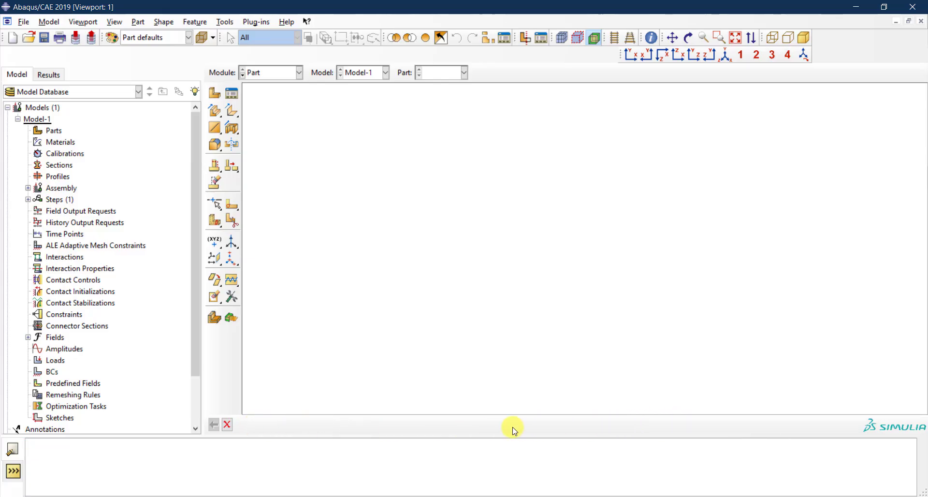
# Show the kernel command line interface in place of the message area
pyautogui.click(19, 471)
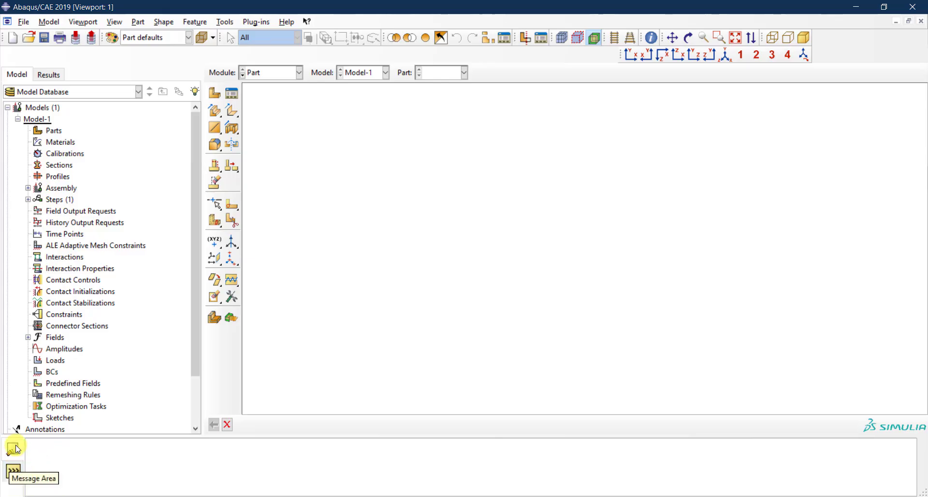
pyautogui.click(17, 472)
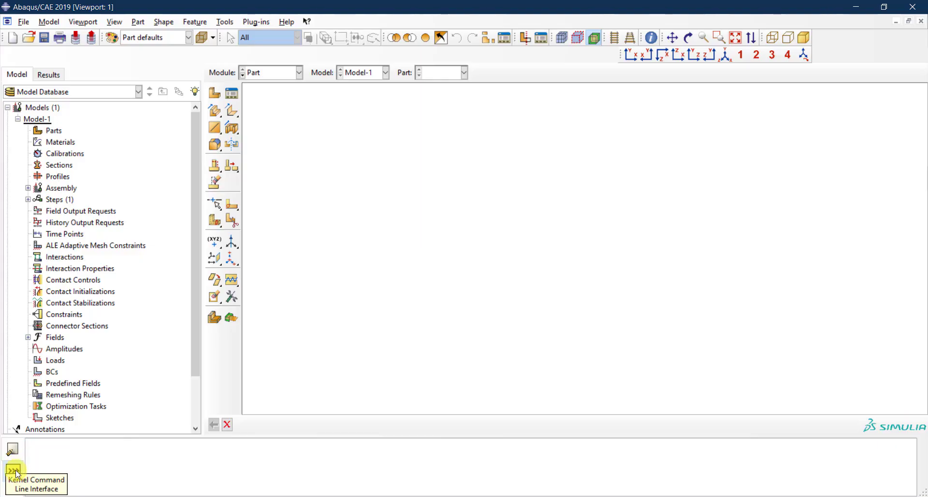
pyautogui.click(18, 472)
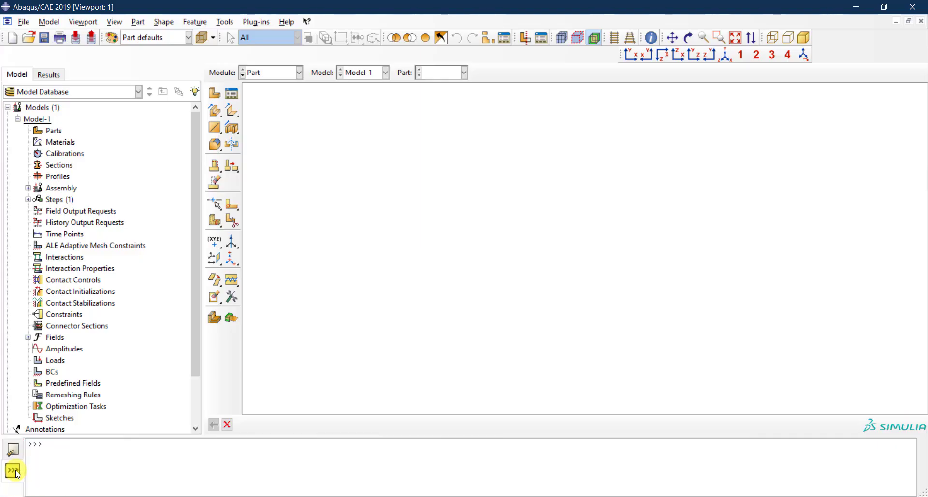
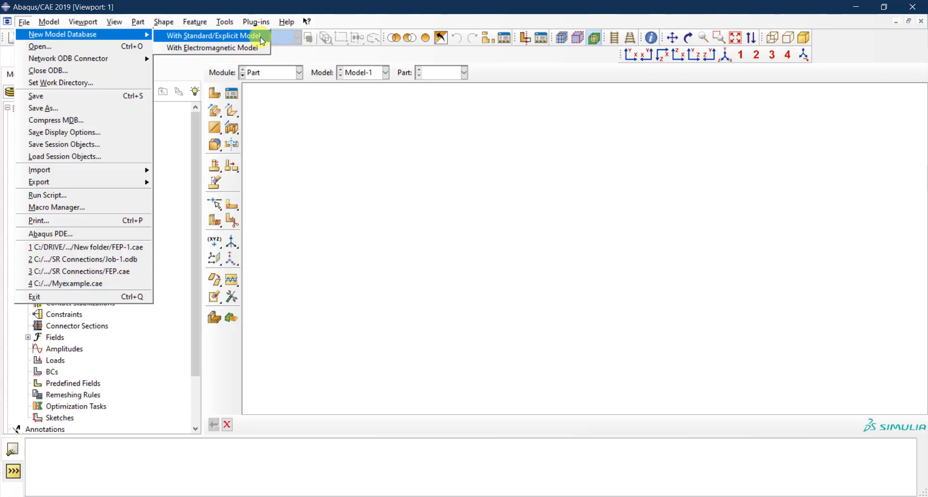
# Start setting a new work directory and browse from system32 up to the C:\ root folder
pyautogui.click(66, 83)
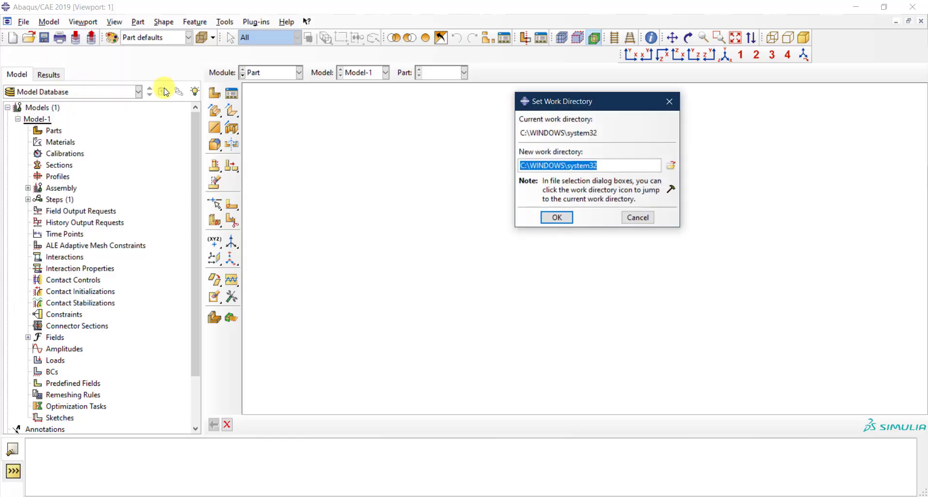
pyautogui.moveTo(563, 99); pyautogui.dragTo(483, 100)
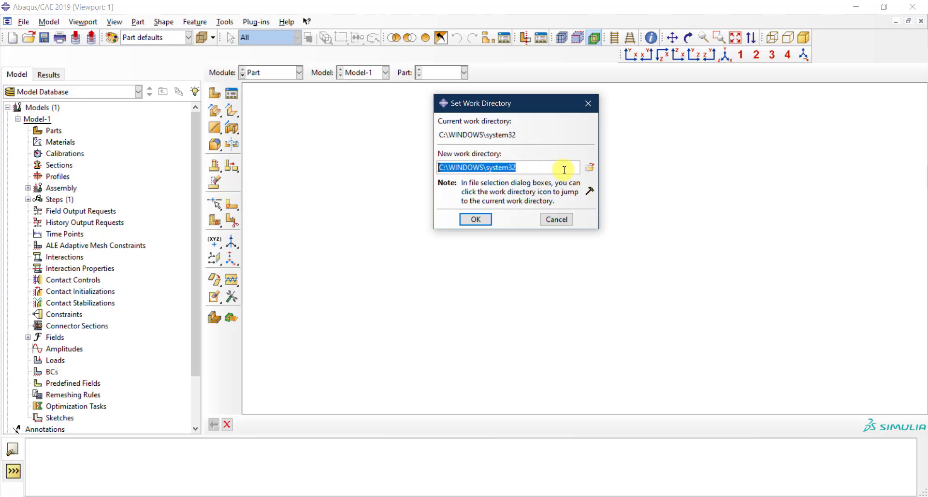
pyautogui.click(590, 169)
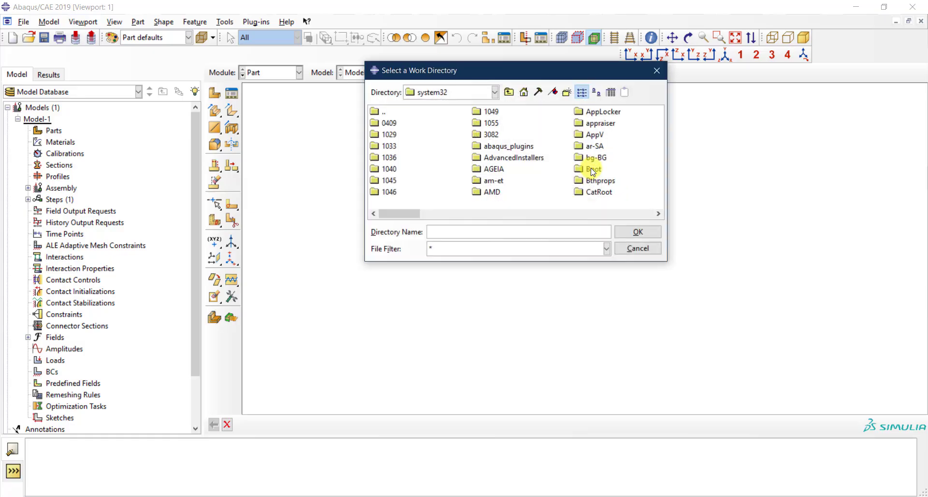
pyautogui.click(510, 94)
pyautogui.click(511, 94)
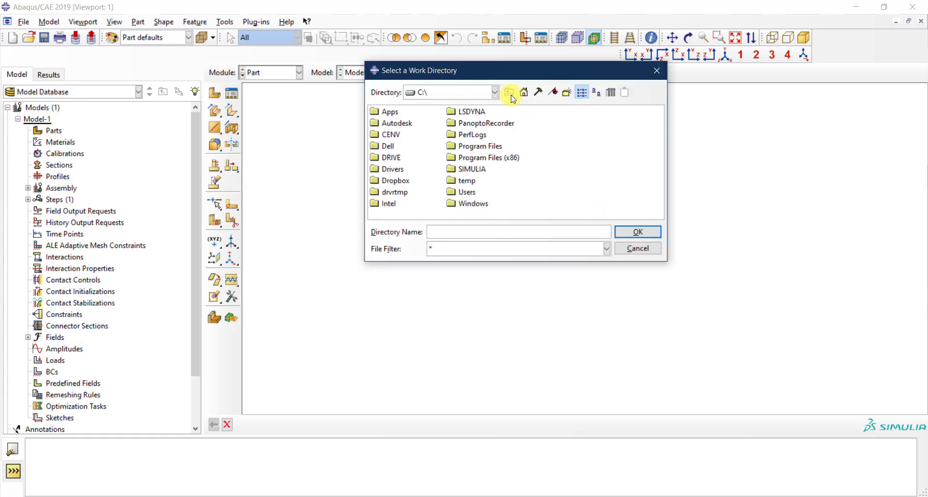
# Create a new directory named "Abaqus Tutorial" in C:\
pyautogui.rightClick(560, 136)
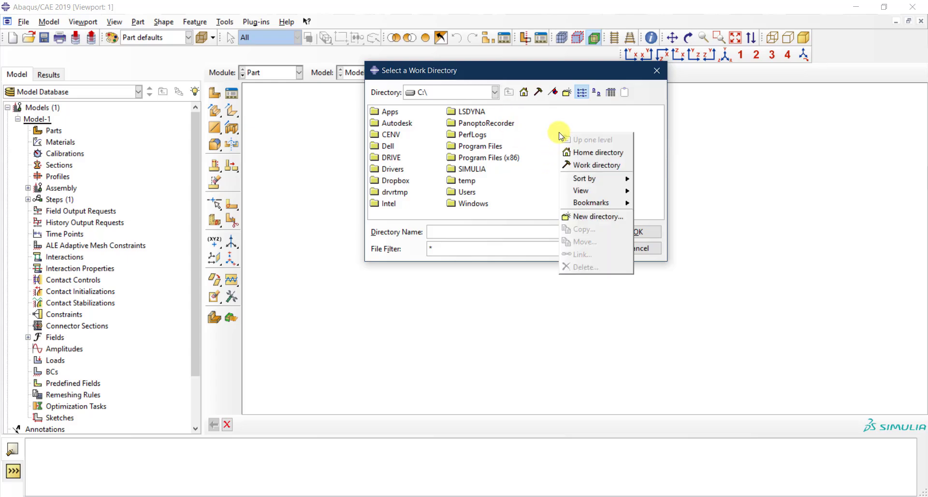
pyautogui.click(593, 217)
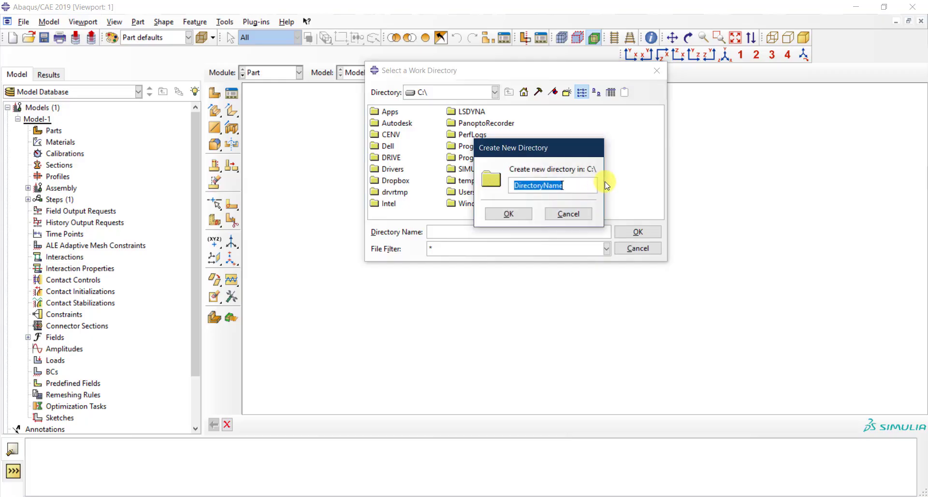
pyautogui.write('Abaq')
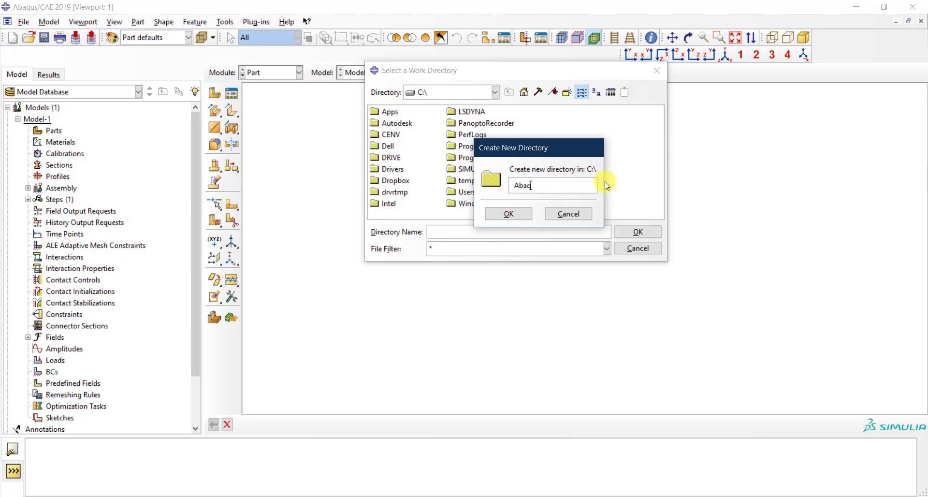
pyautogui.write('us Tutorial')
pyautogui.press('Return')
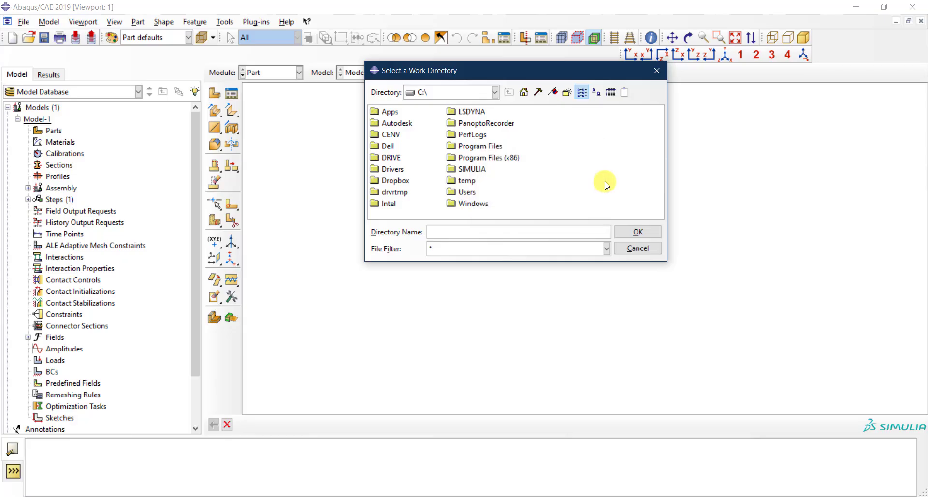
# Select the "Abaqus Tutorial" folder in C:\ and confirm it as the new work directory
pyautogui.click(429, 112)
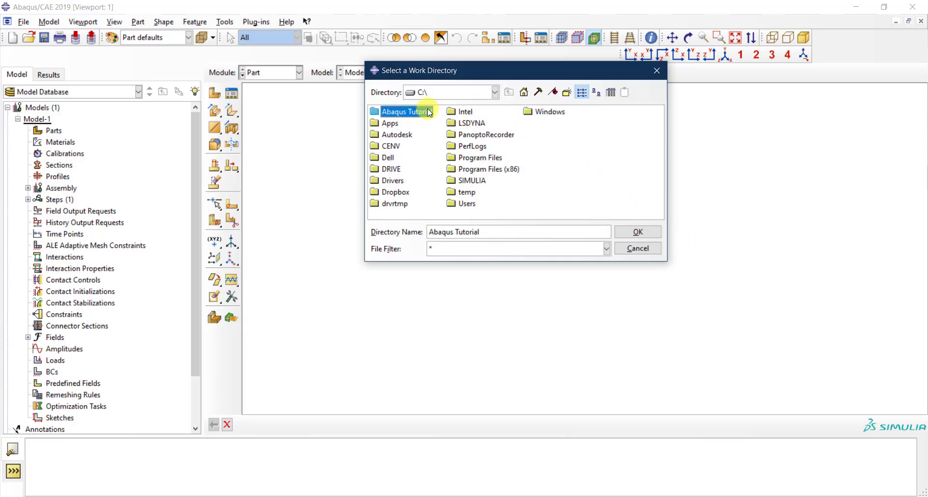
pyautogui.click(639, 233)
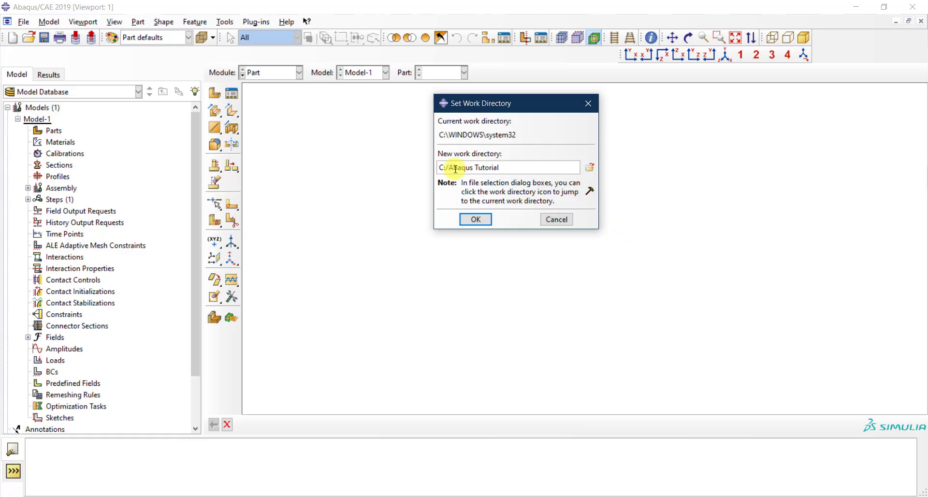
pyautogui.click(476, 220)
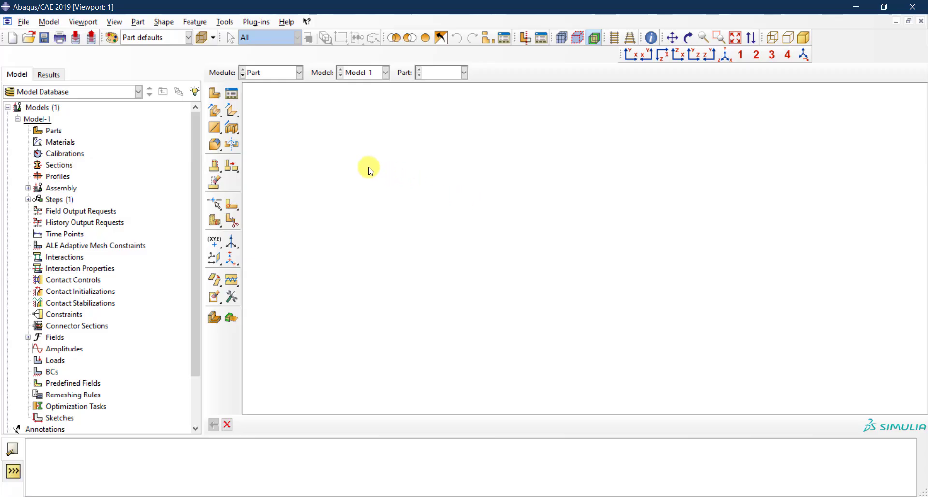
# Save the model database as "Tutorial" in the Abaqus Tutorial work directory
pyautogui.click(25, 22)
pyautogui.click(25, 27)
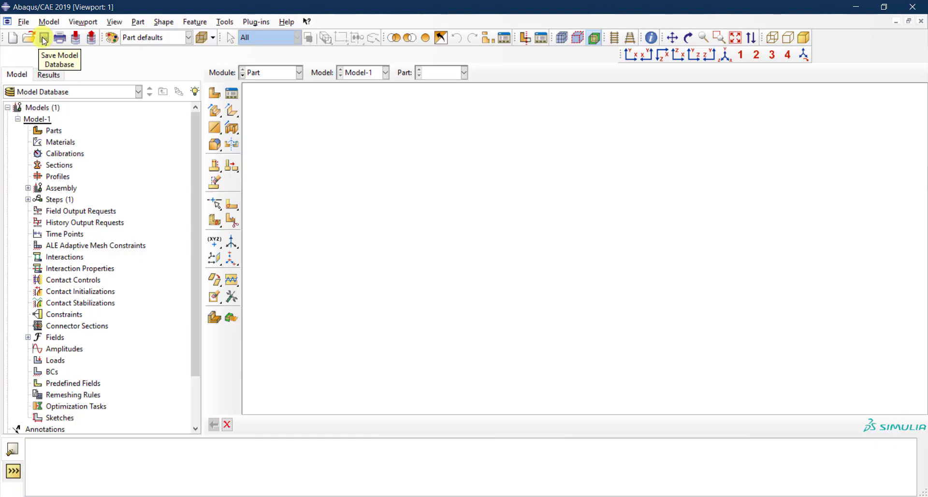
pyautogui.click(42, 38)
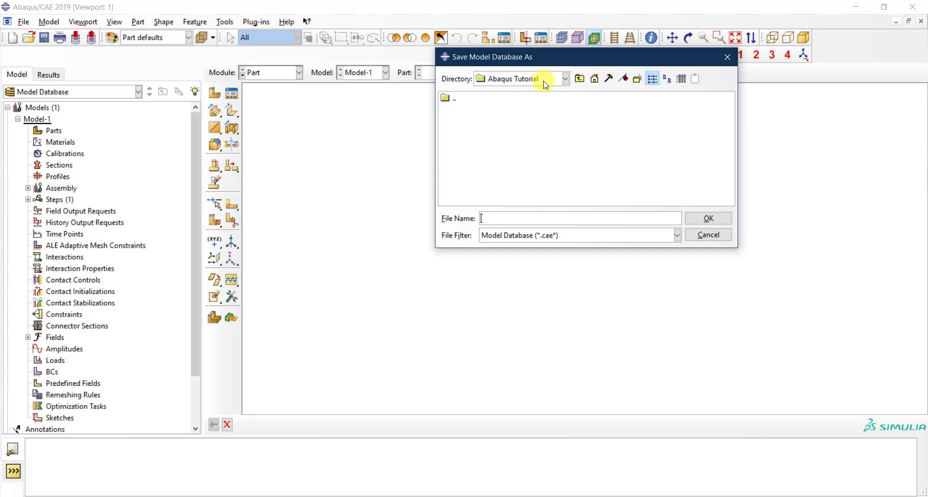
pyautogui.click(507, 223)
pyautogui.write('Tutorial')
pyautogui.click(706, 218)
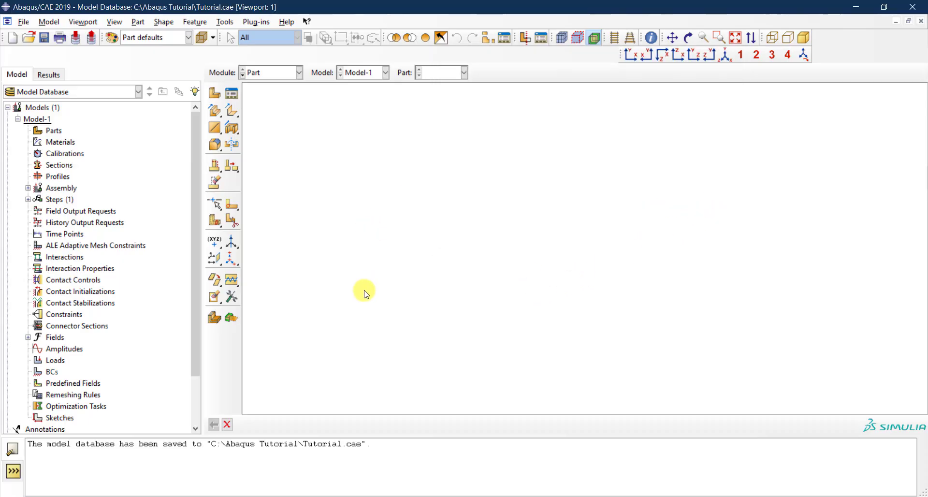
# Examine the message area's report about saving the model database, including the file path
pyautogui.moveTo(29, 444); pyautogui.dragTo(383, 444)
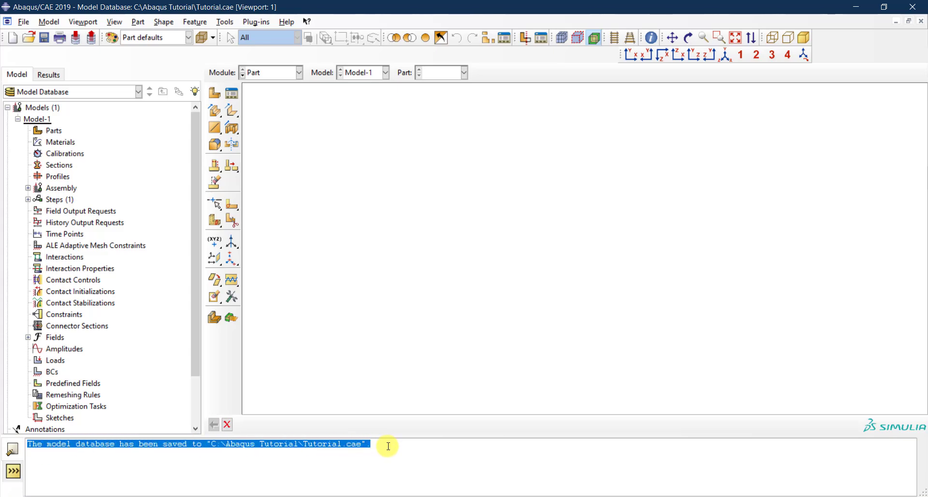
pyautogui.click(383, 444)
pyautogui.moveTo(27, 445); pyautogui.dragTo(337, 444)
pyautogui.click(193, 445)
pyautogui.click(302, 444)
pyautogui.click(384, 445)
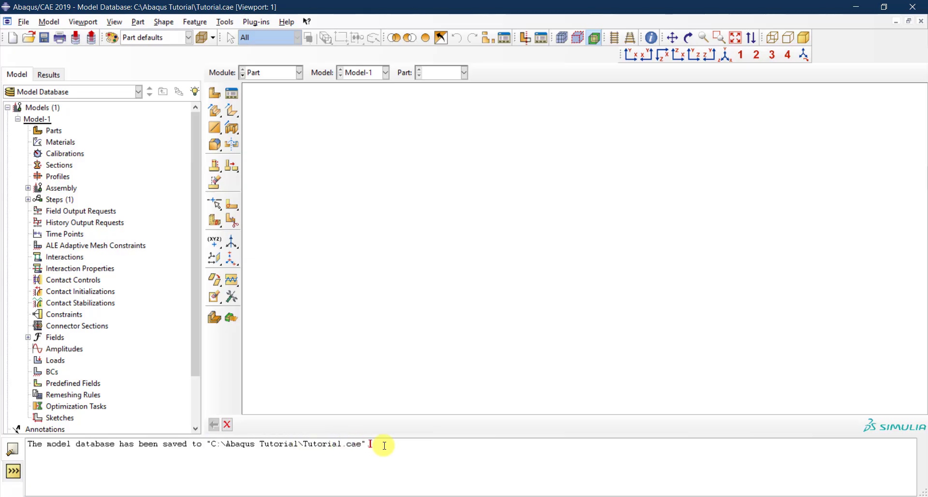